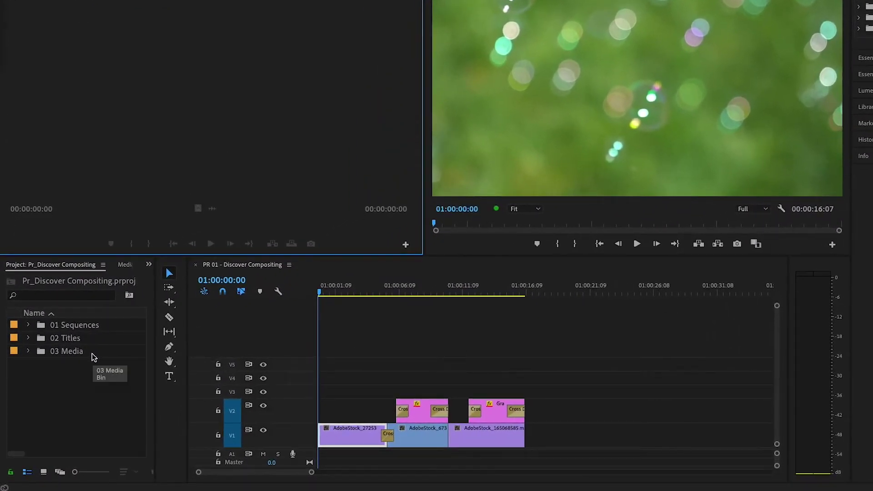
Open the 03 Media and 02 Titles bins and show each in Icon View
double_click(41, 353)
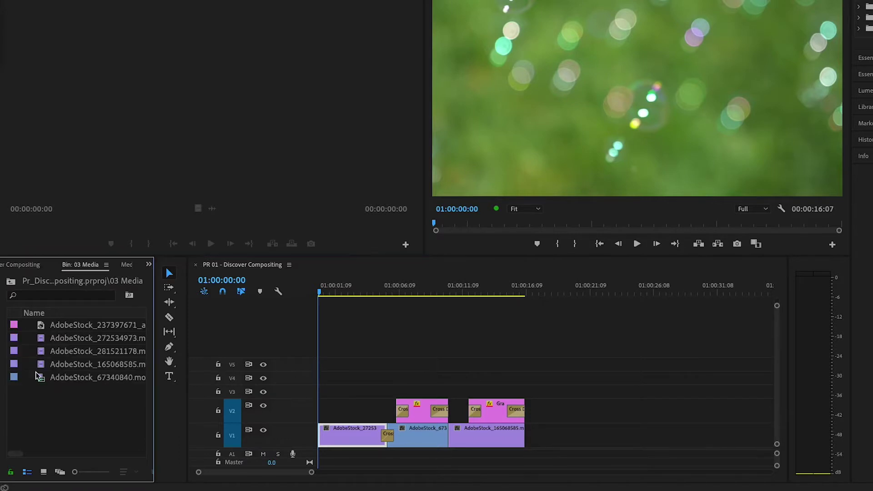
click(43, 472)
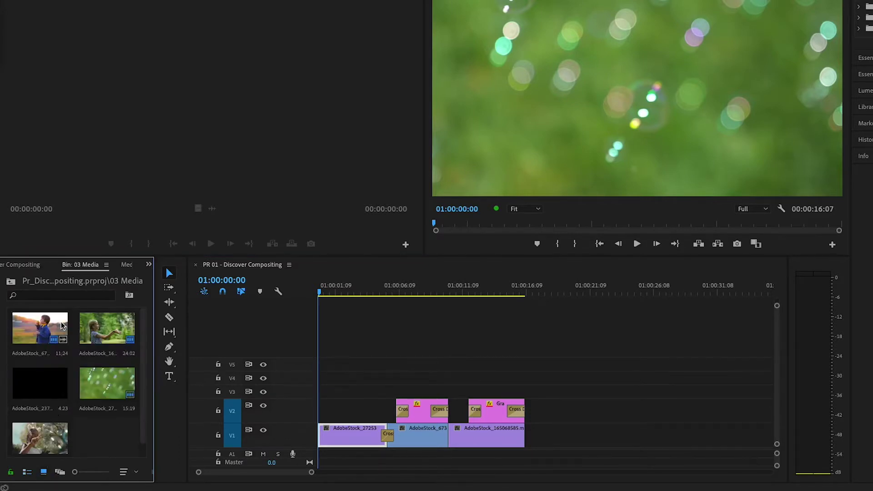
click(25, 270)
double_click(41, 338)
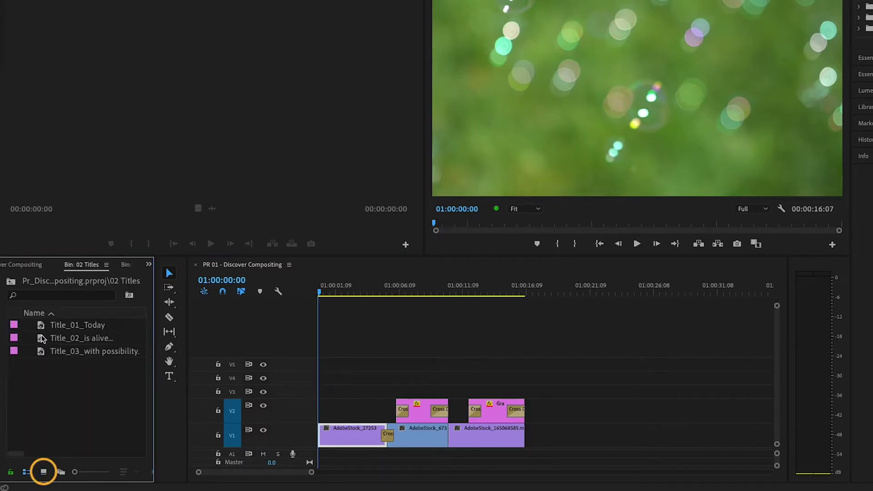
click(44, 471)
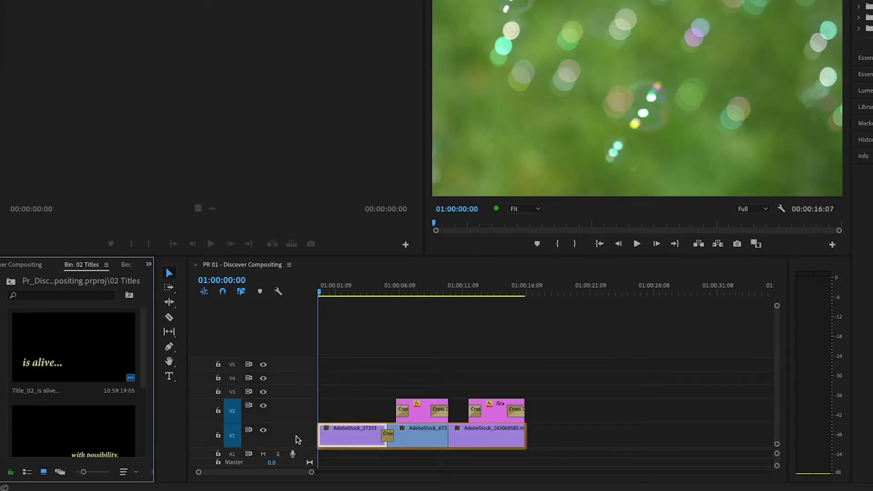
Clear the sequence clip selection and move the playhead later into the sequence
click(513, 393)
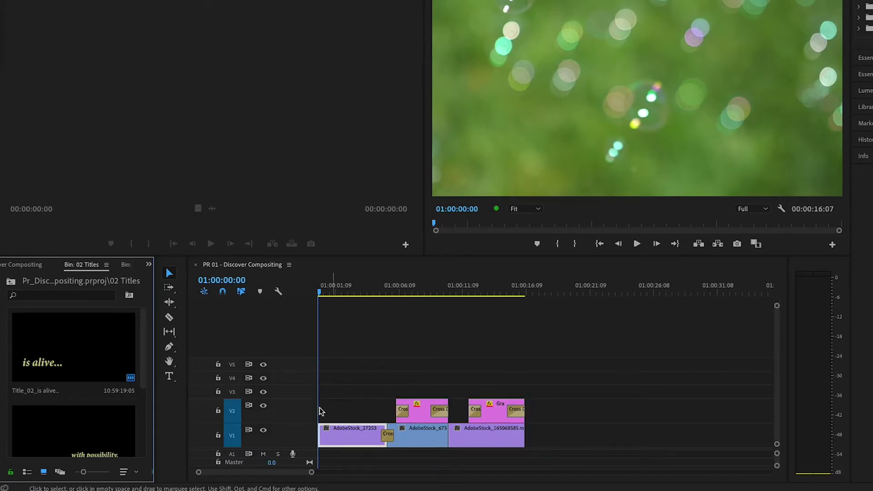
key(super+a)
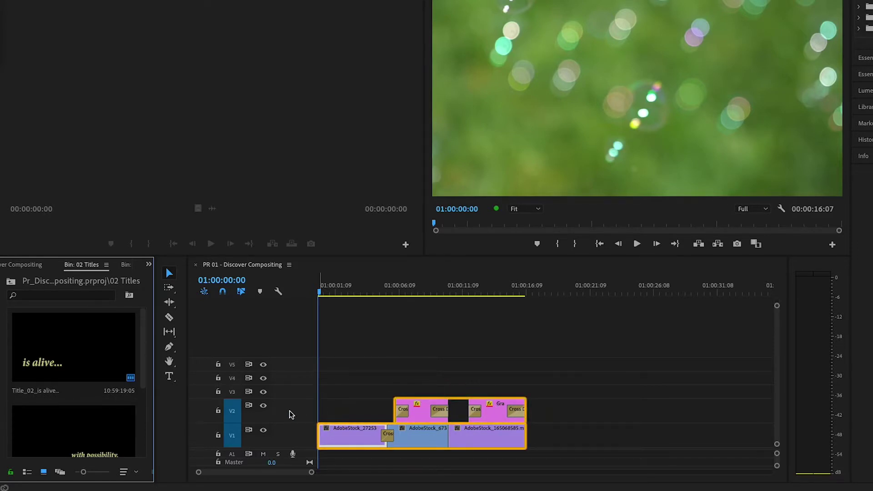
key(super+shift+a)
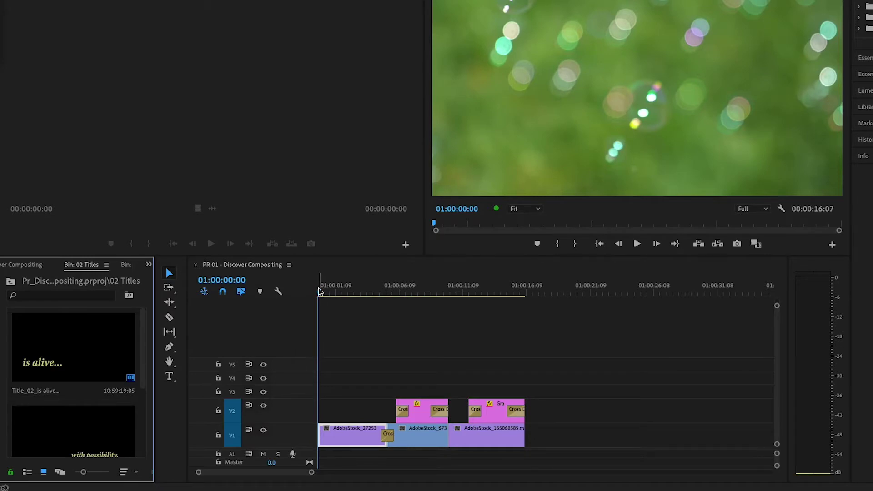
drag(323, 292, 495, 330)
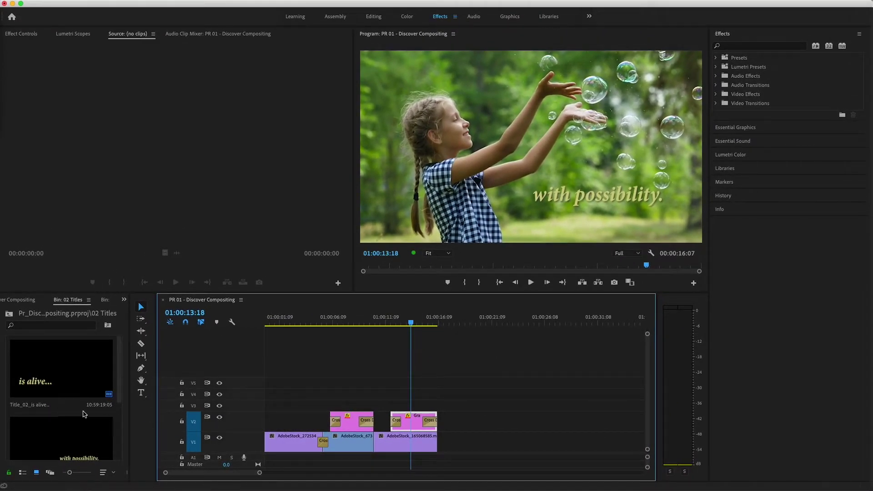
Load Title_01_Today in the Source monitor and view it over the Transparency Grid
scroll(72, 420, down, 4)
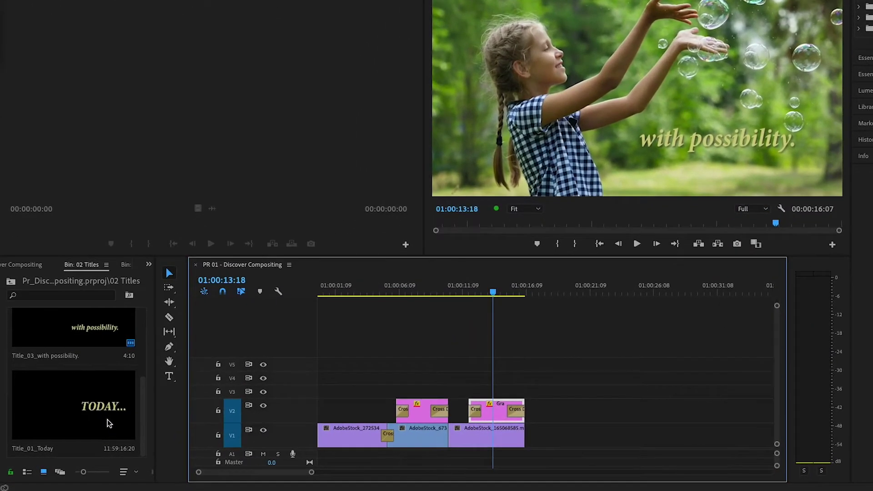
double_click(109, 424)
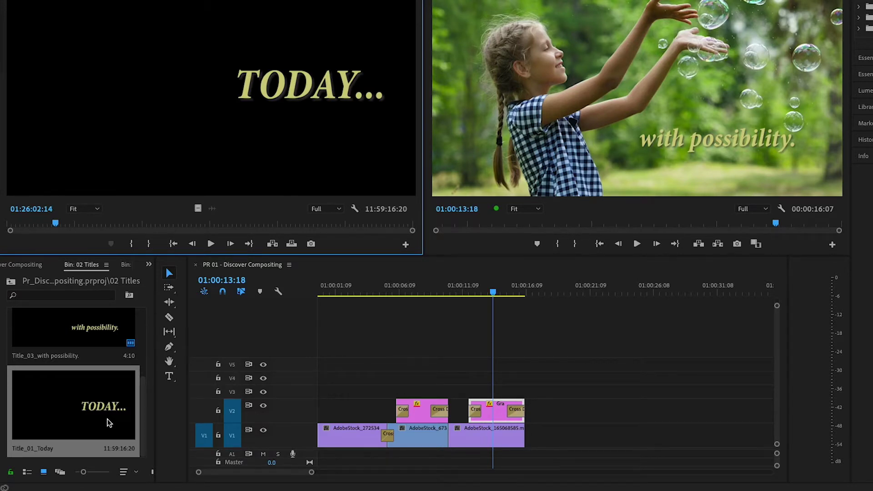
click(354, 209)
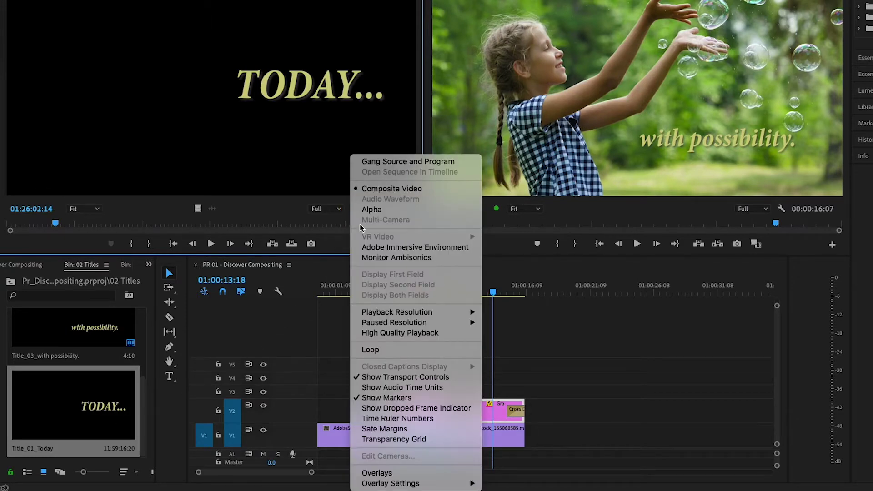
click(454, 438)
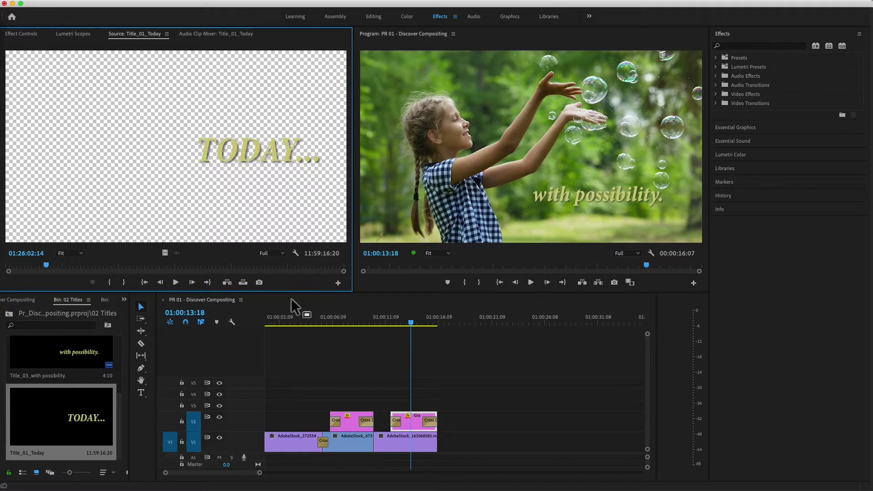
Overwrite Title_01_Today onto V2 over the first clip and trim its start later
click(285, 321)
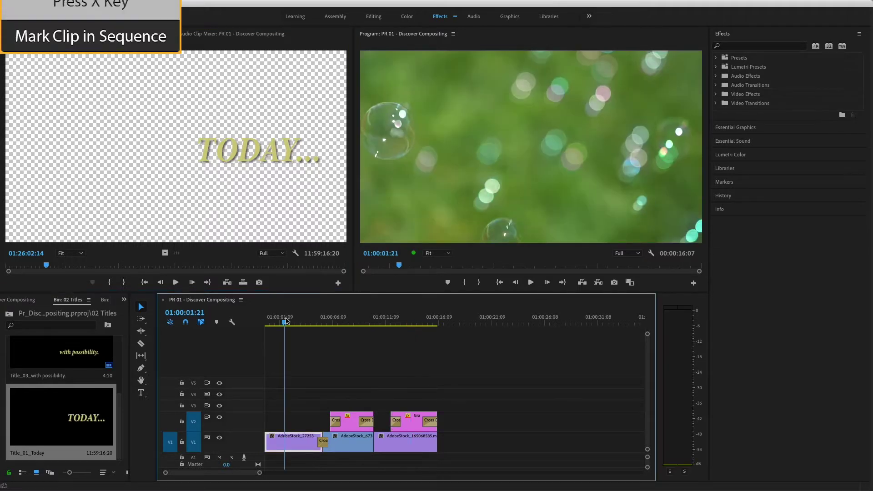
key(x)
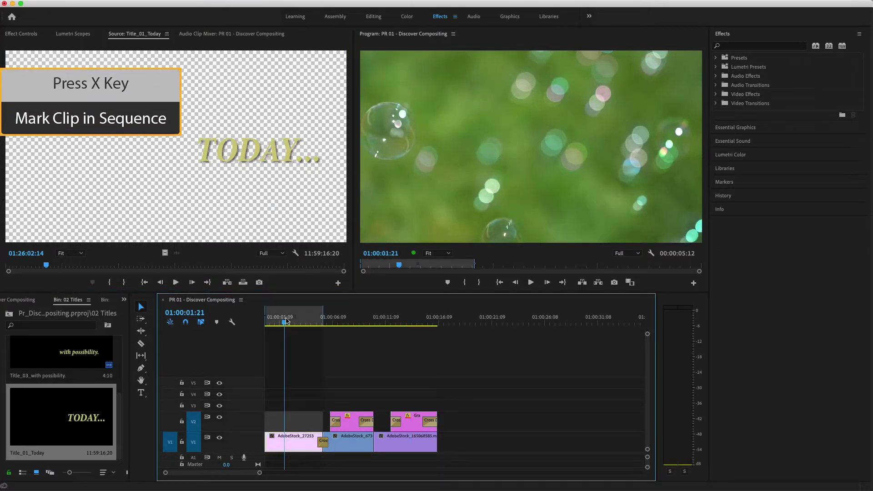
click(171, 422)
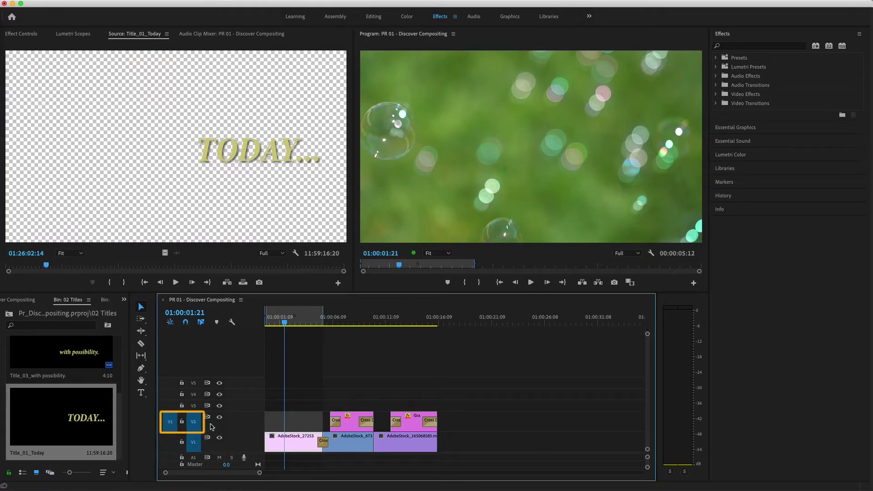
click(244, 282)
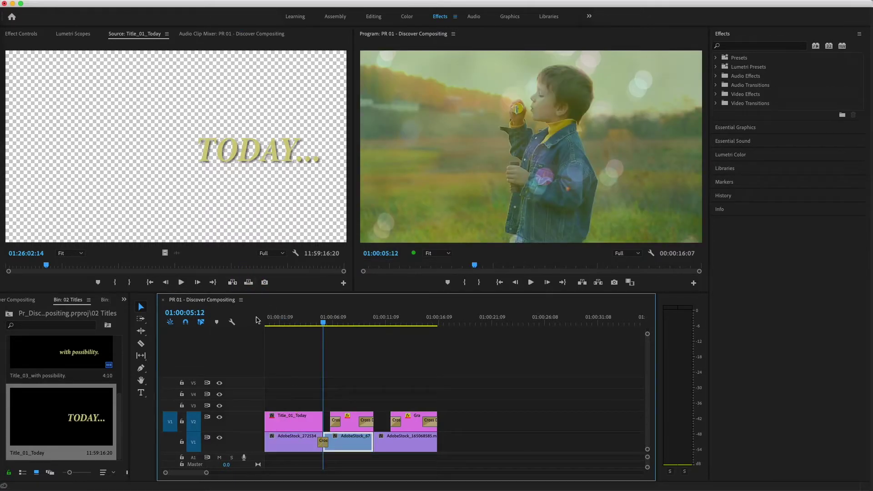
drag(266, 420, 285, 416)
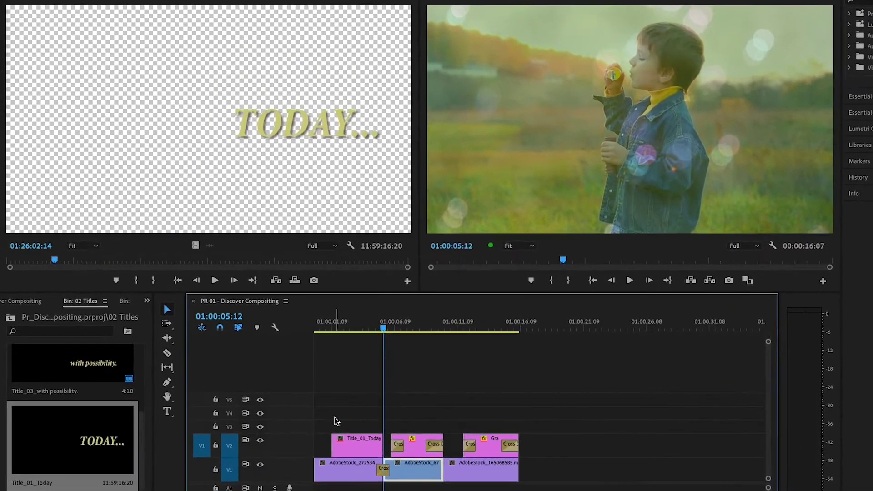
Play the sequence from the start to preview TODAY... over the bubbles
click(366, 328)
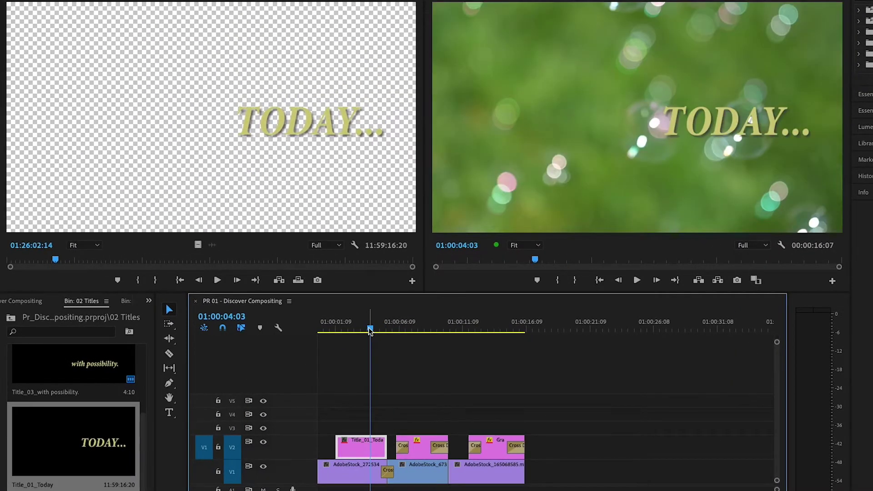
drag(370, 331, 316, 330)
key(space)
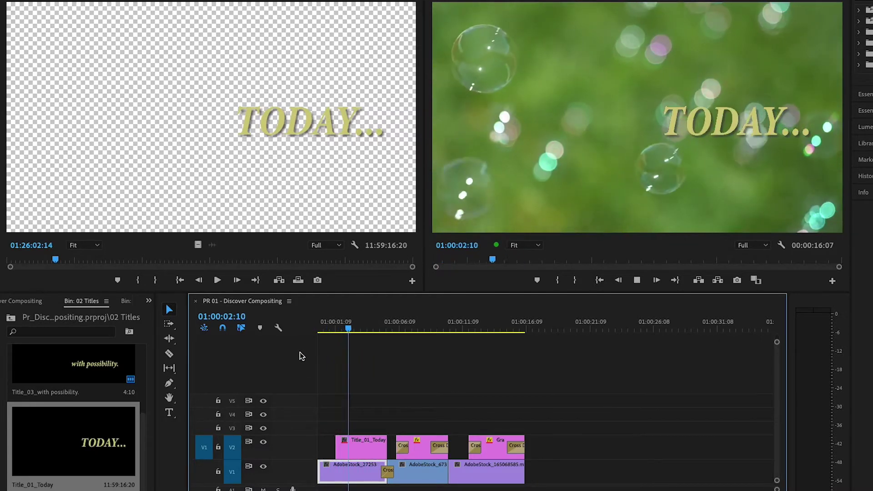
key(space)
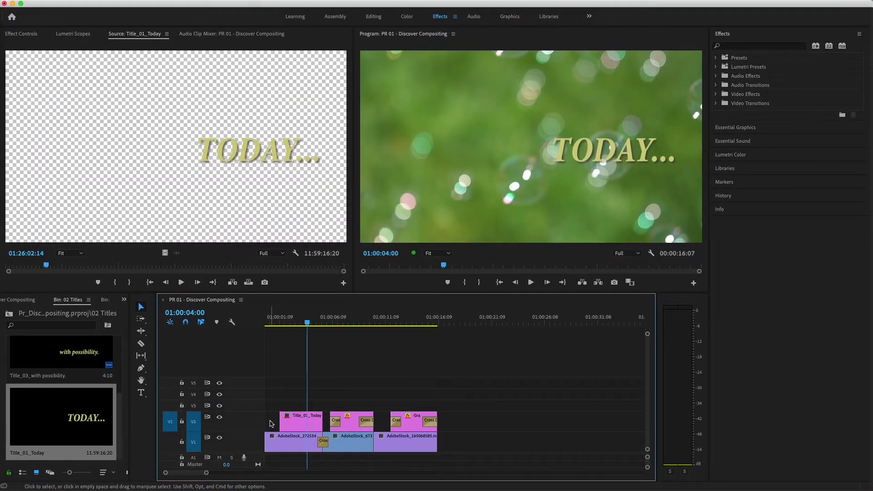
Add default Cross Dissolves to both title ends and park the playhead at 01:00:02:10
drag(270, 423, 327, 398)
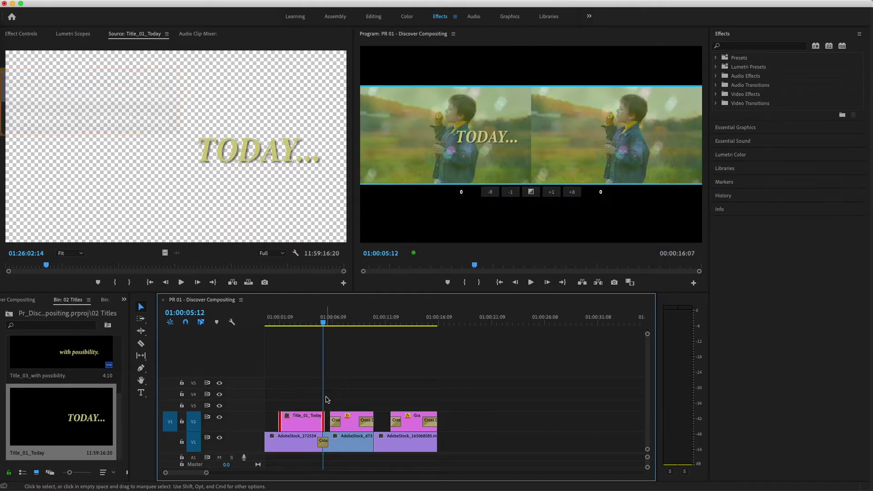
right_click(281, 424)
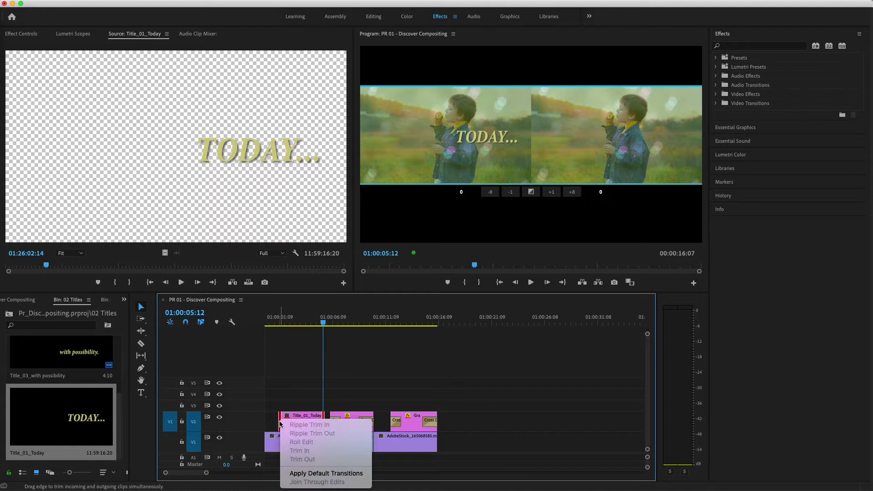
click(362, 475)
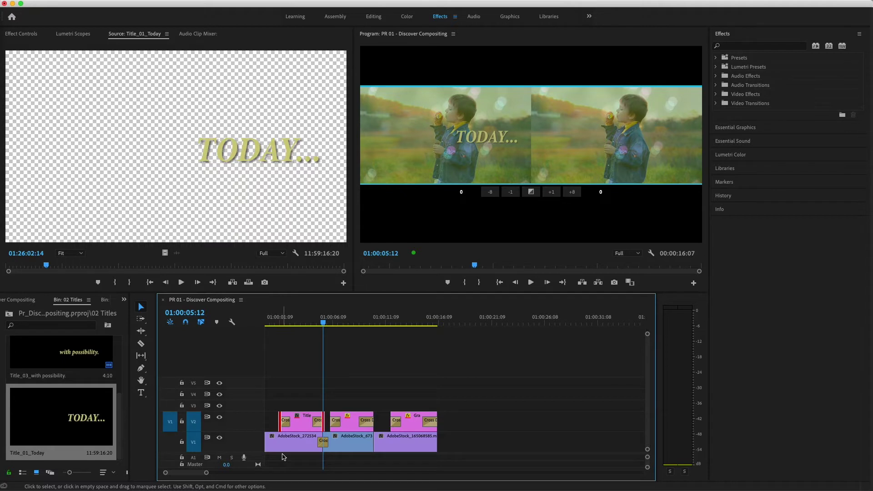
click(290, 321)
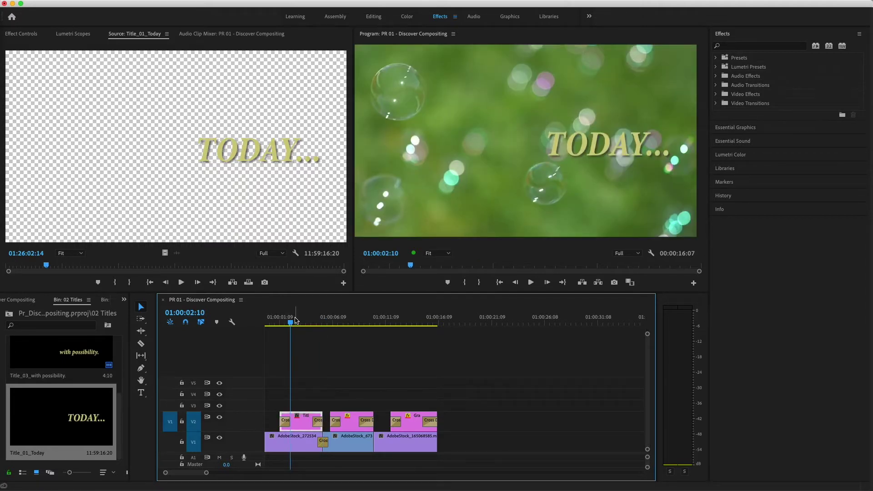
Show the Program monitor's Transparency Grid and hide the V1 background track
drag(291, 323, 299, 323)
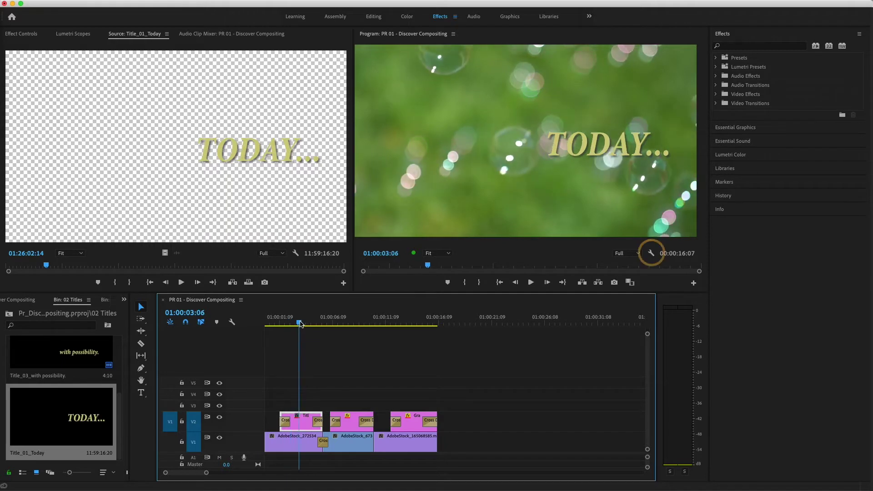
click(651, 253)
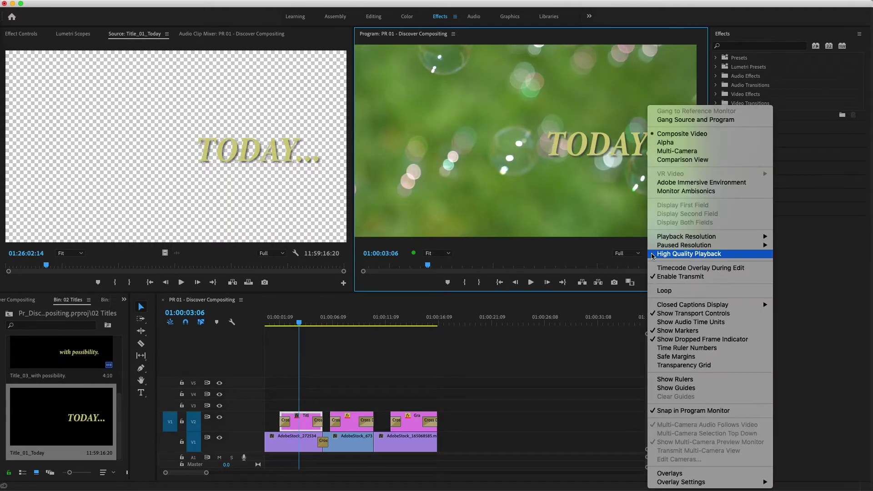
click(683, 365)
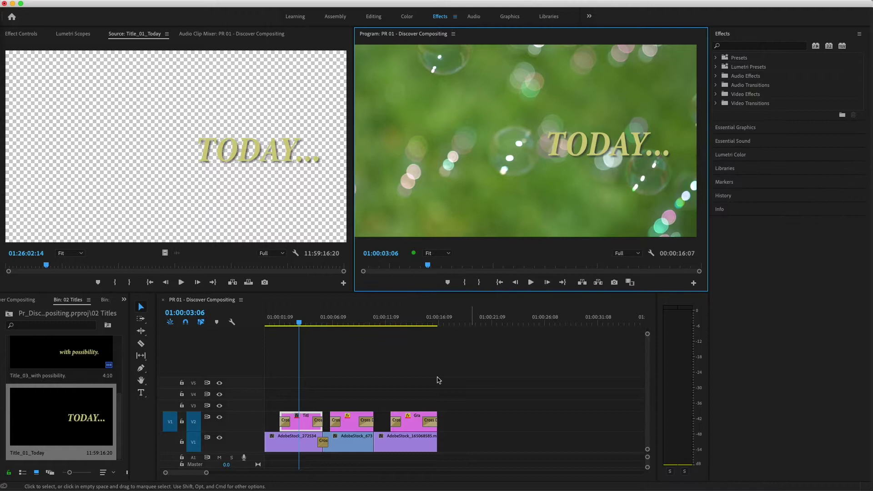
click(219, 438)
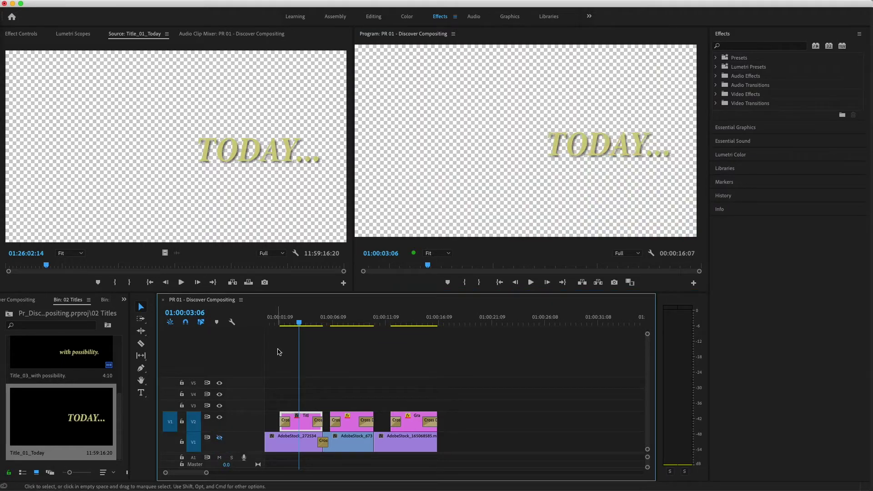
Play and frame-step through the title's fade, returning to where TODAY is fully visible
drag(286, 323, 276, 324)
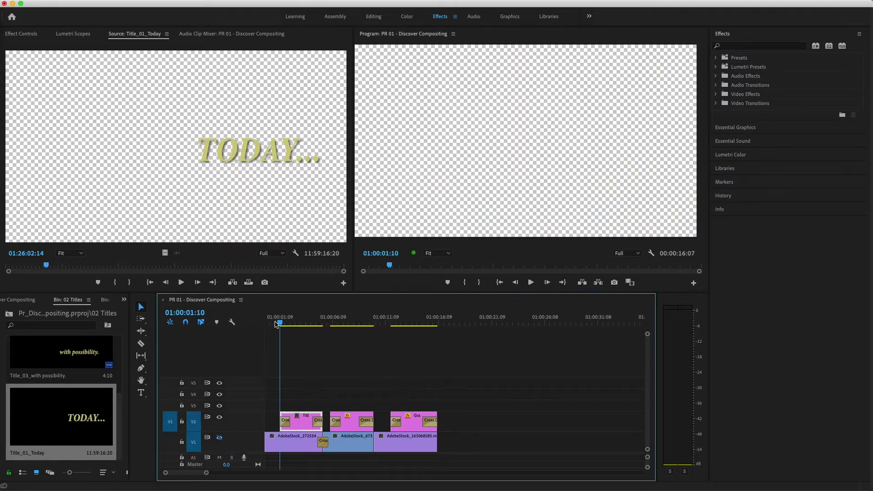
click(531, 282)
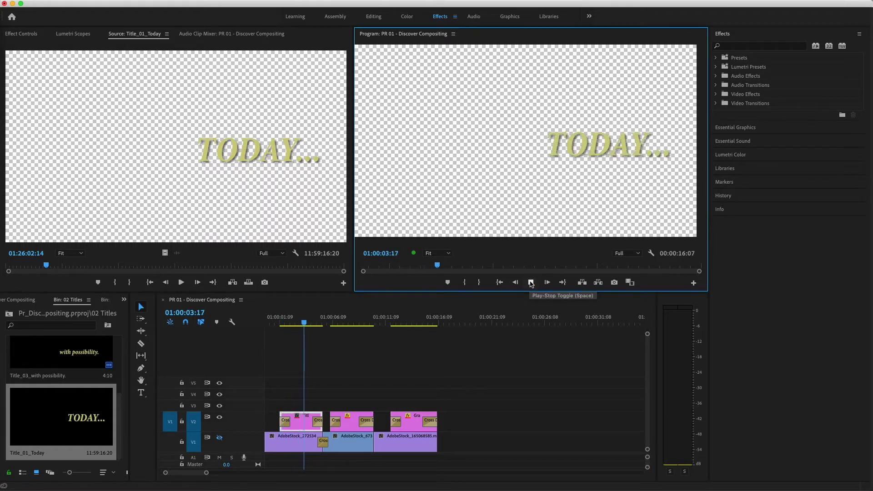
click(531, 282)
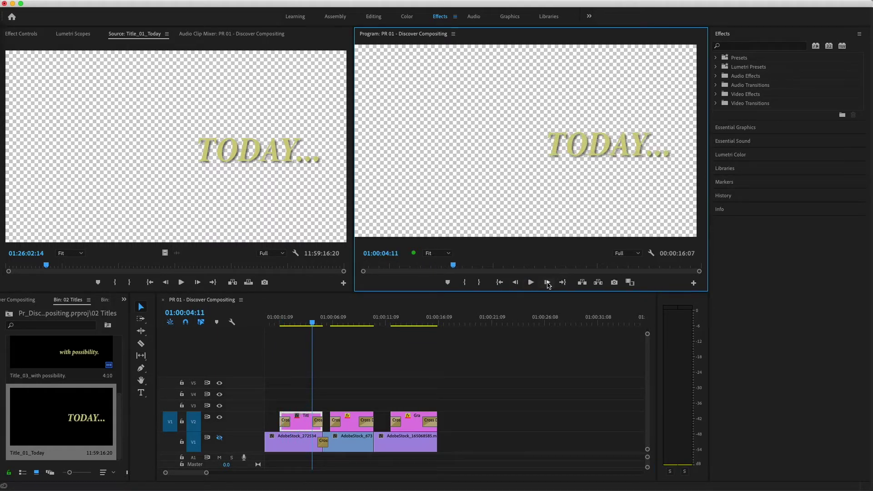
click(548, 283)
click(548, 282)
click(548, 283)
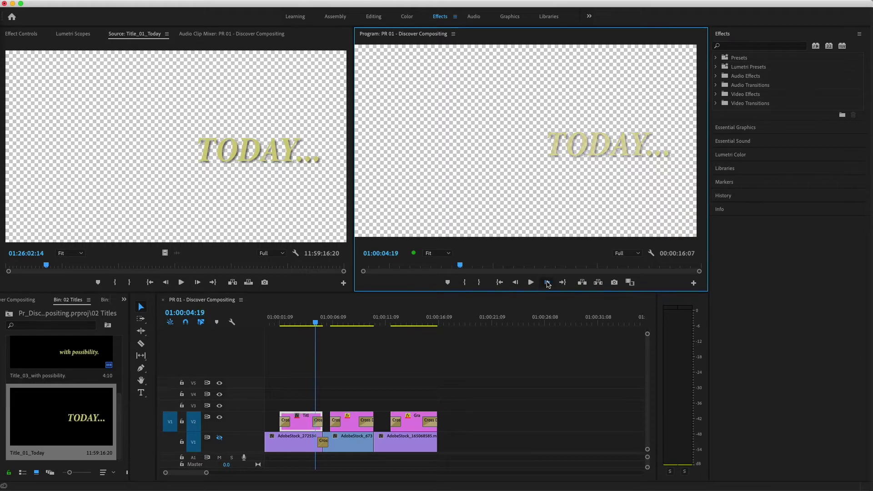
click(548, 283)
click(547, 282)
click(548, 283)
click(547, 282)
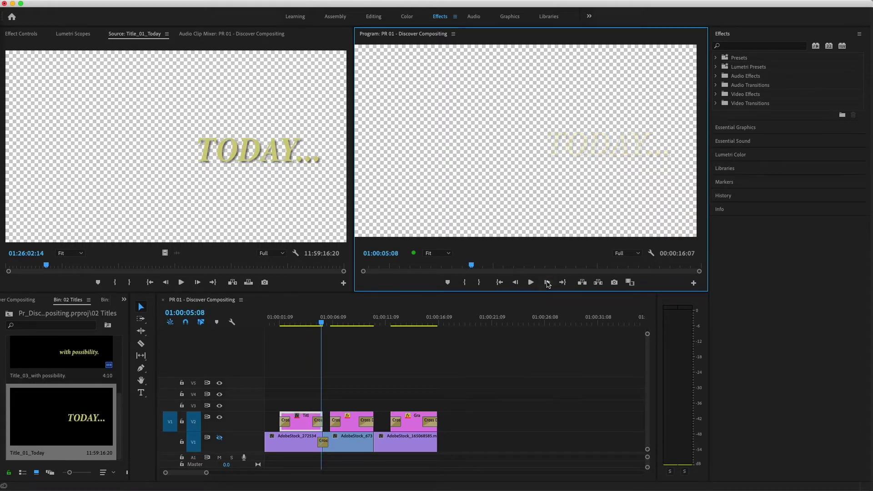
click(516, 283)
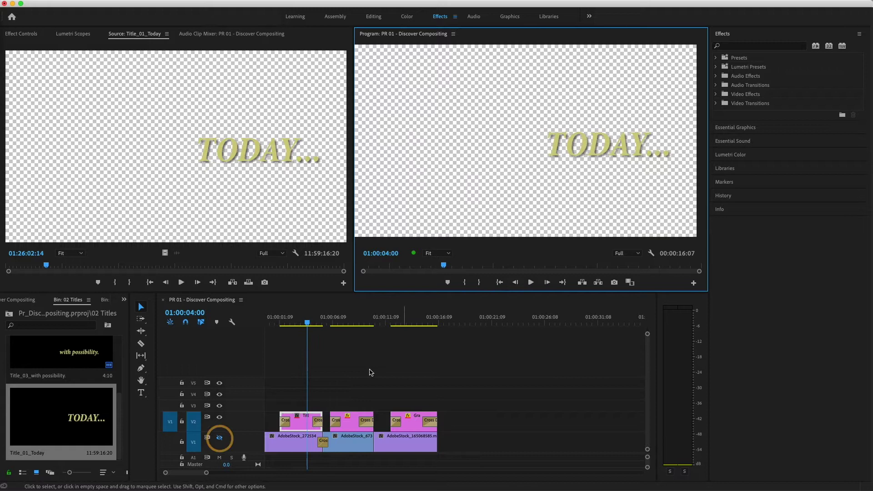
Unhide V1 and move the Title_01_Today clip from V2 up to V3
click(219, 439)
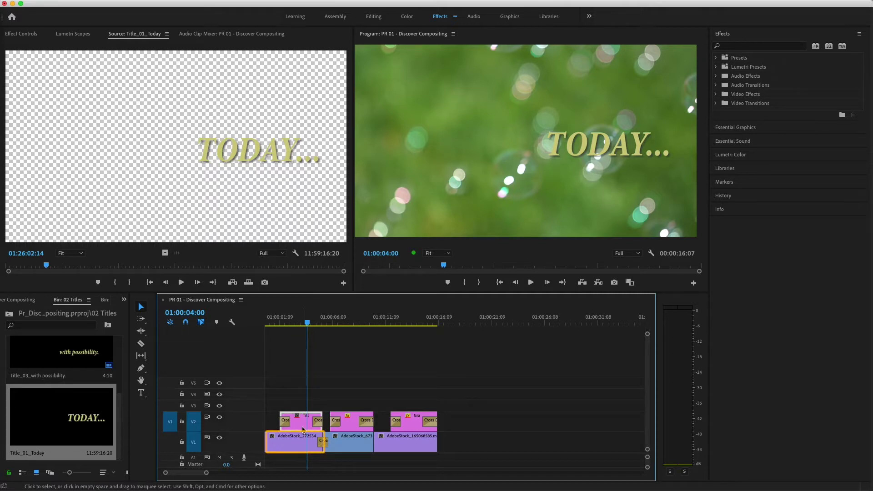
drag(303, 429, 298, 407)
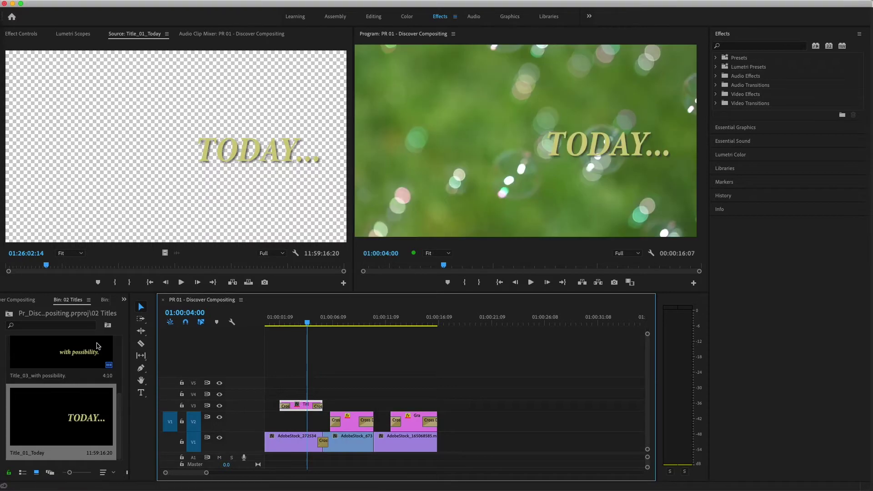
From the 03 Media bin, load the unicorn-headband girl clip and pick its start frame
click(124, 300)
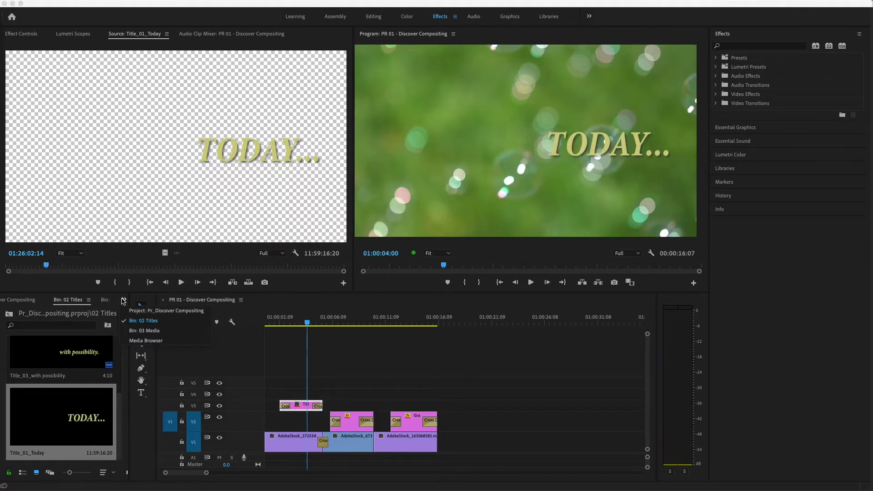
click(165, 331)
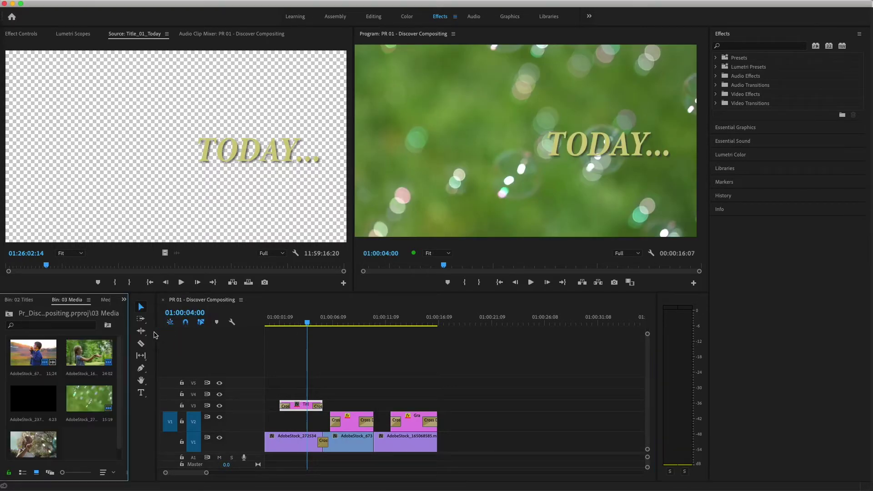
double_click(44, 450)
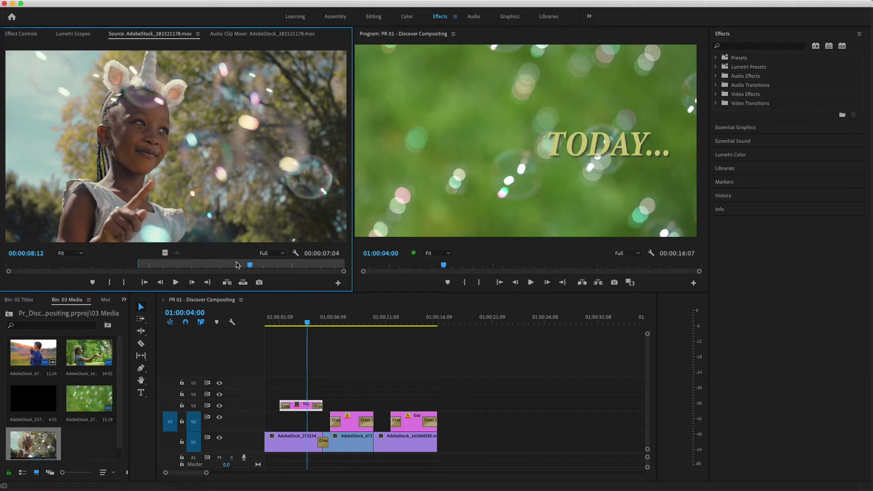
drag(250, 267, 140, 268)
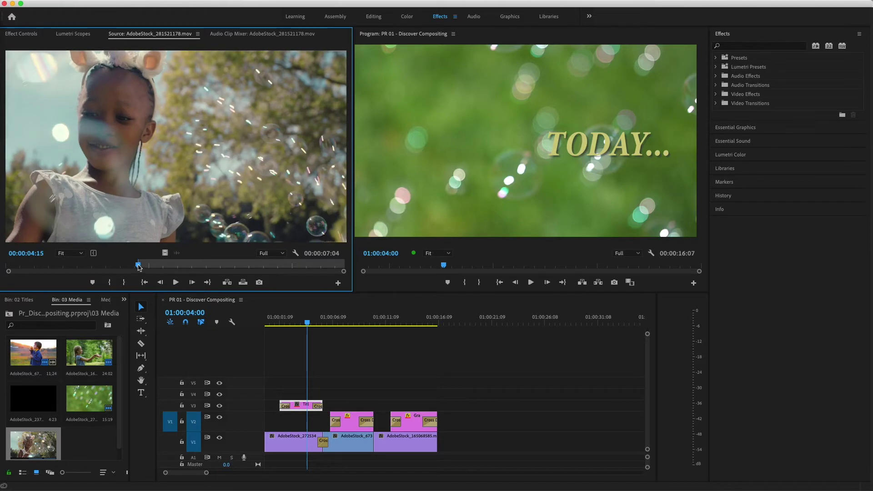
Mark In/Out around the first clip and overwrite the girl clip onto V2
click(292, 323)
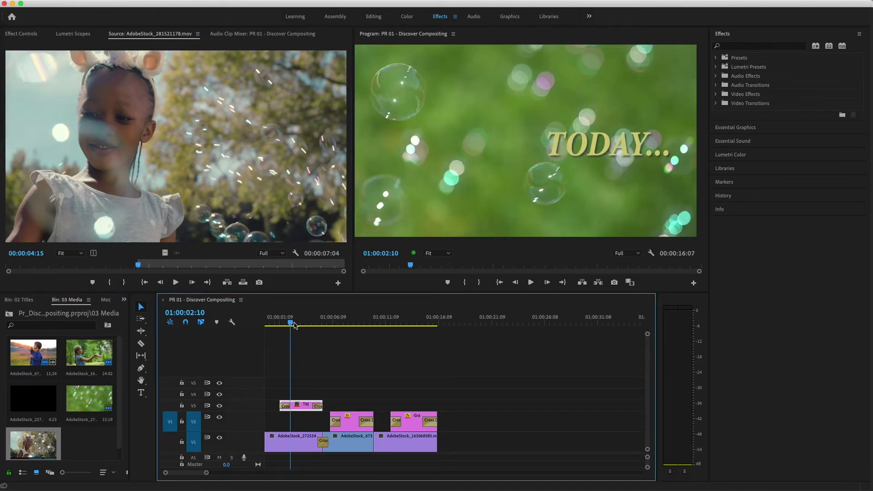
drag(294, 326, 272, 326)
key(x)
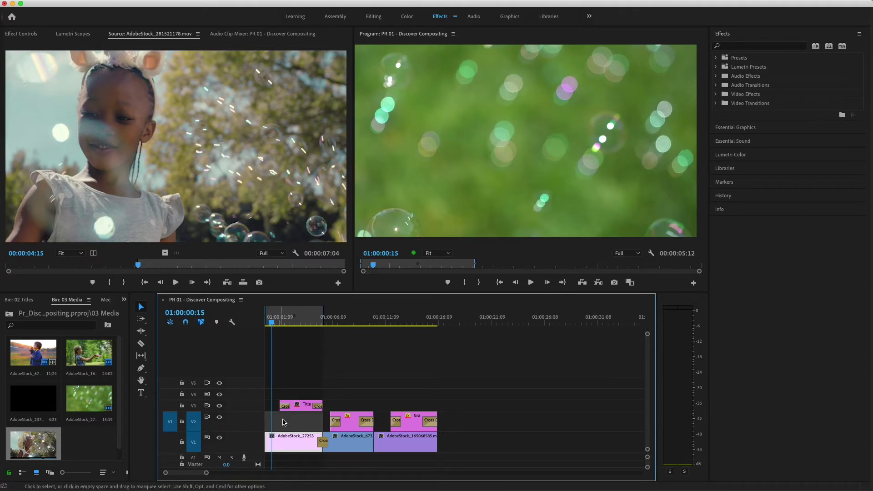
click(243, 282)
drag(323, 324, 298, 324)
Select the TODAY... text layer and show rulers with a horizontal and a vertical guide
click(304, 412)
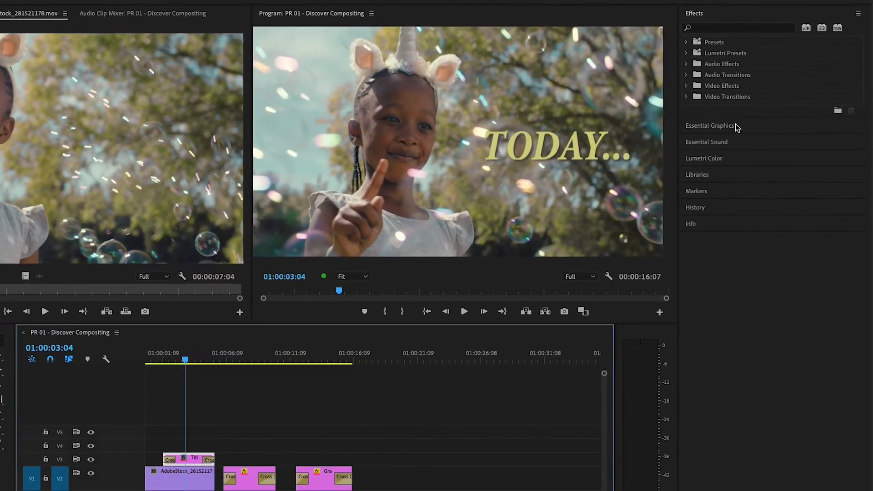
click(748, 125)
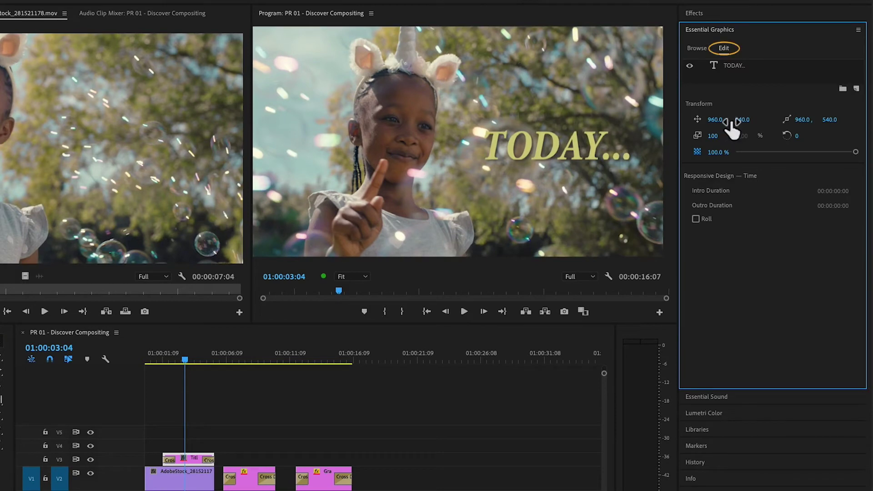
click(734, 67)
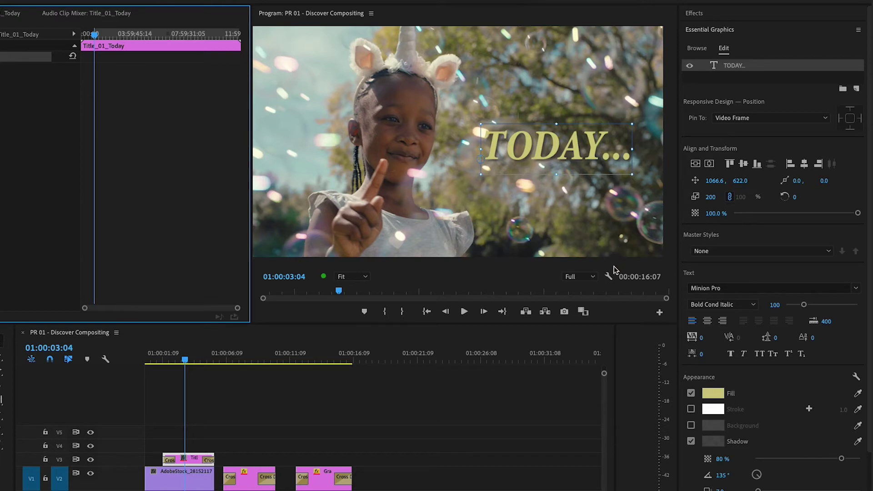
click(609, 276)
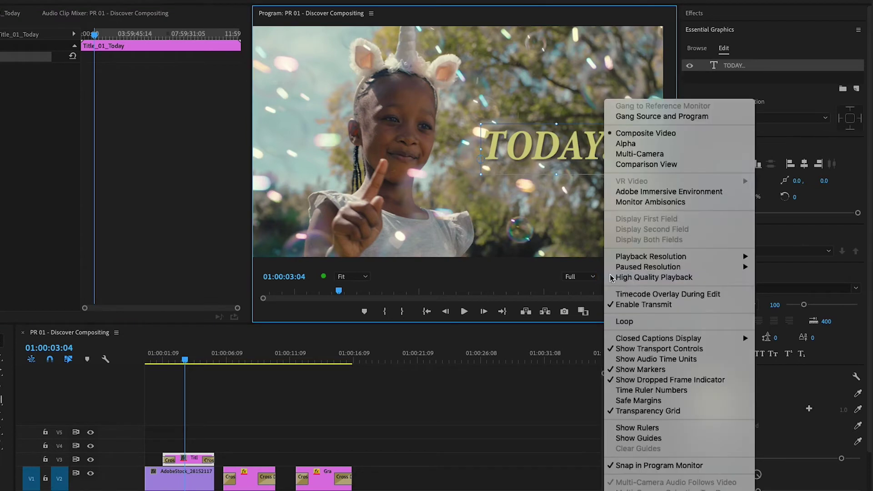
click(637, 428)
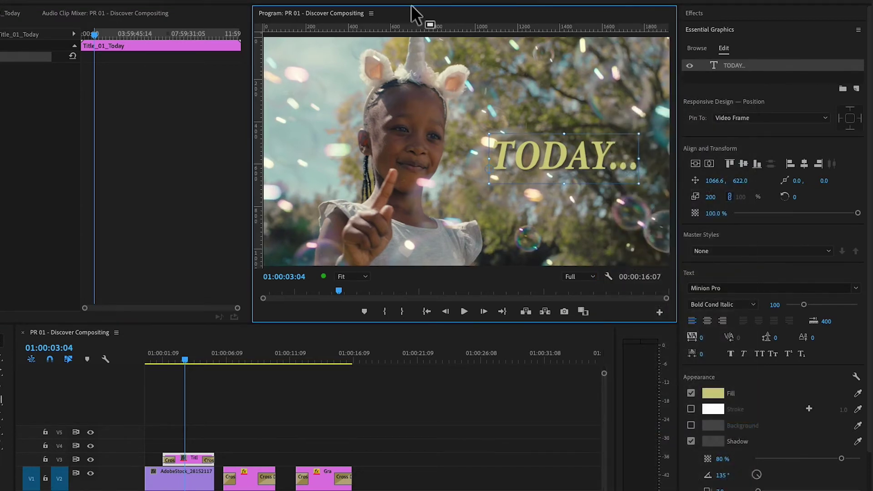
drag(411, 29, 440, 207)
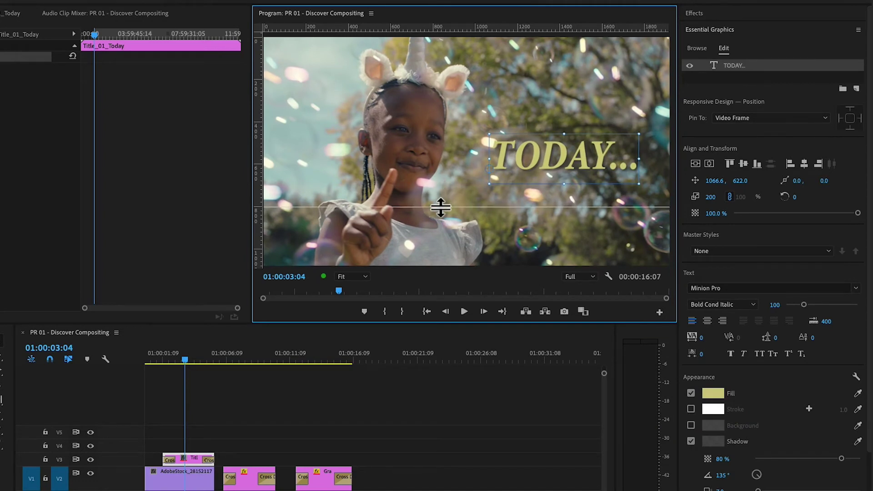
drag(582, 145, 648, 150)
Enable snapping and snap the title against the guides at position 1108.6, 733
click(610, 276)
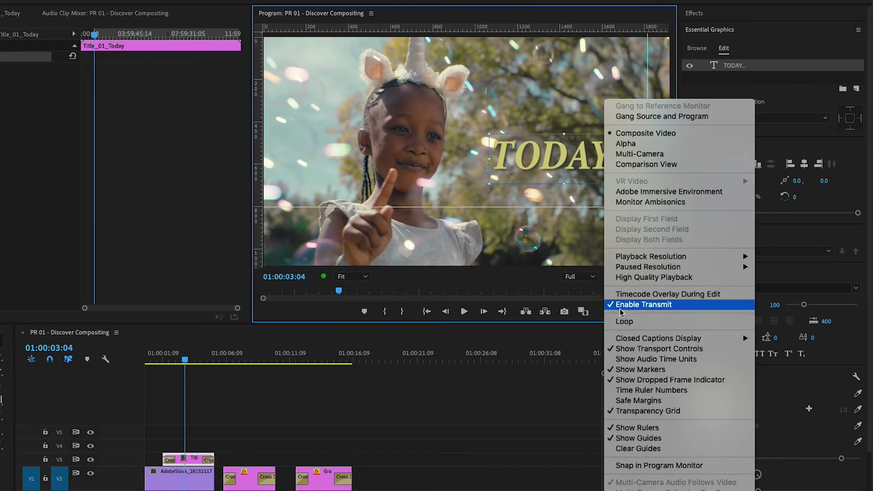
click(711, 467)
drag(538, 177, 544, 201)
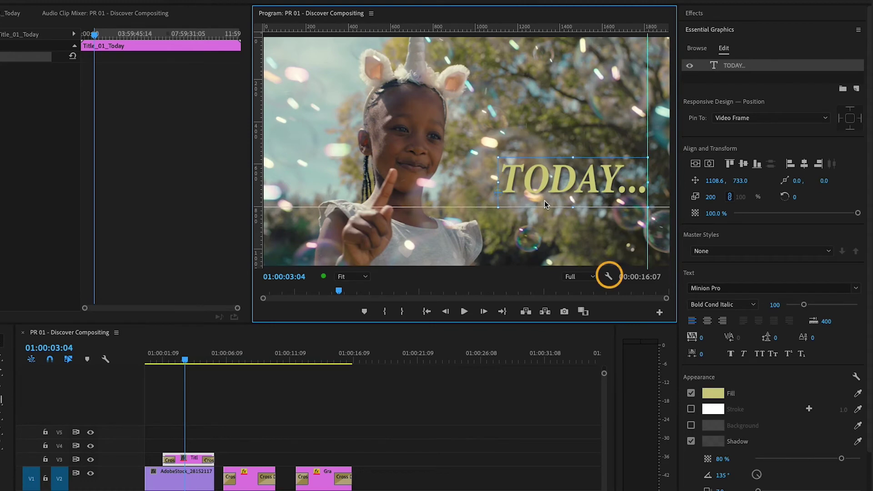
click(608, 276)
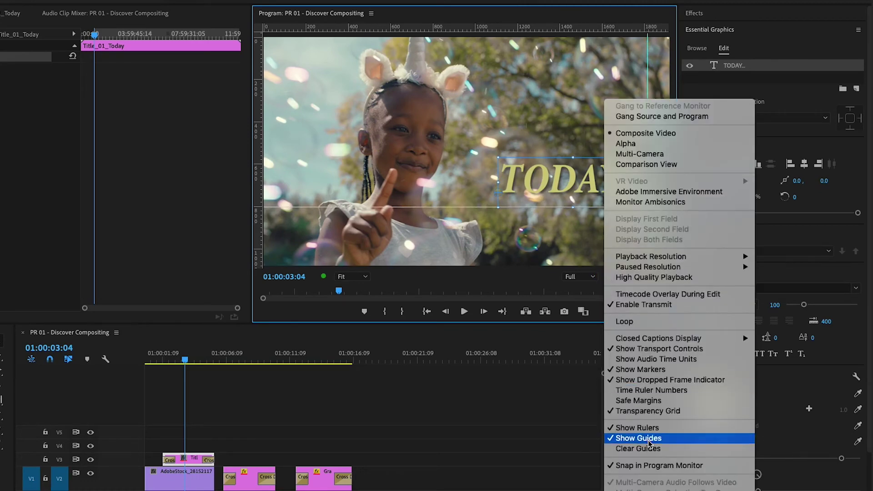
Clear the guides and add an ellipse opacity mask to the girl clip on V2
click(638, 449)
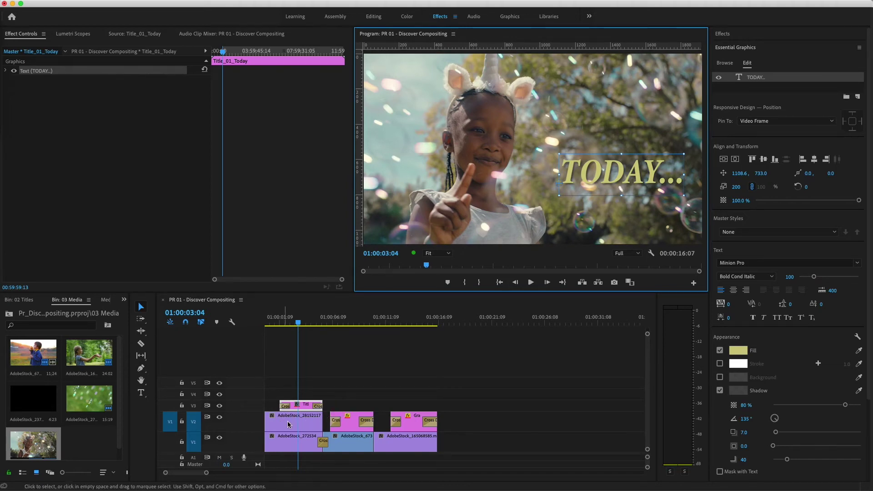
click(288, 425)
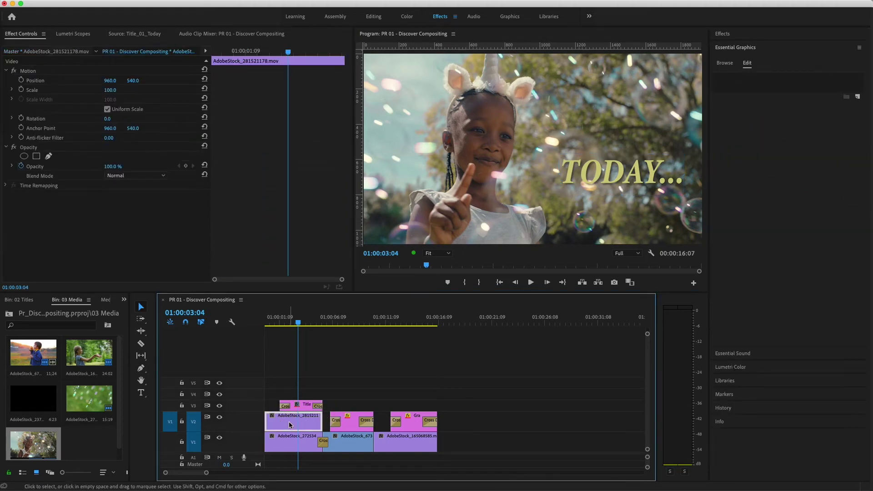
click(144, 208)
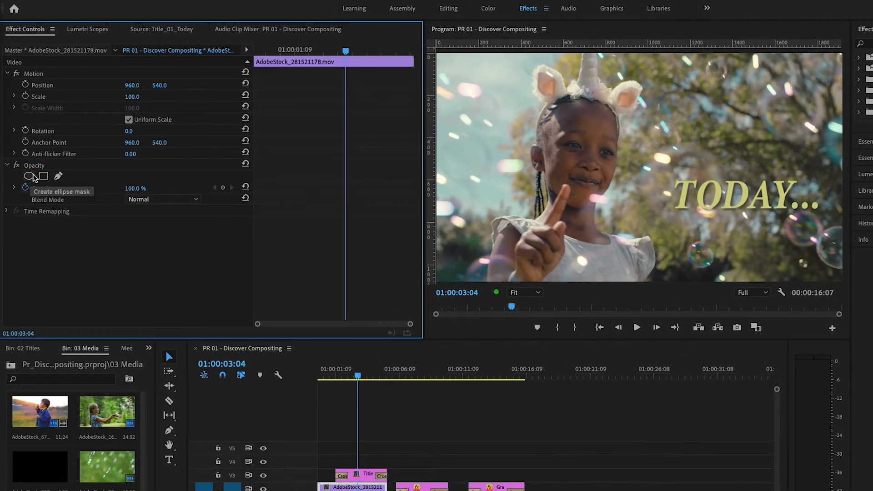
click(29, 176)
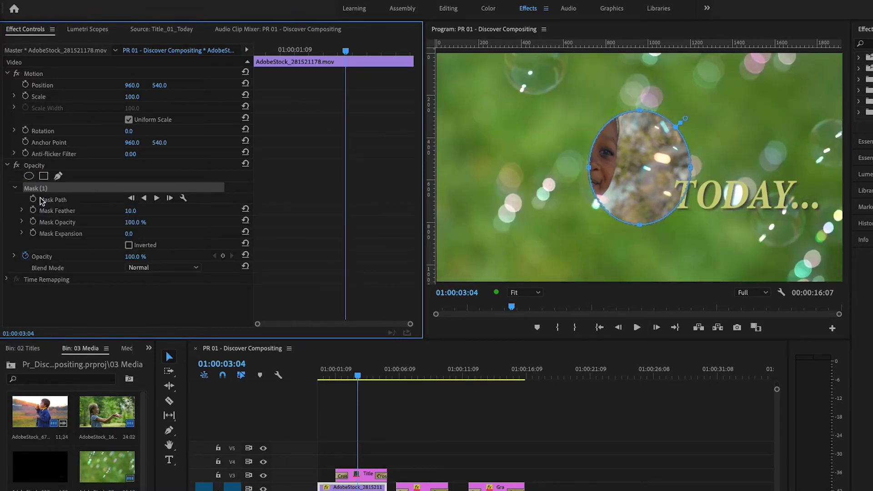
Reshape the mask into a tall oval around her face, feathered to 168.7
drag(643, 189, 581, 175)
drag(581, 102, 576, 68)
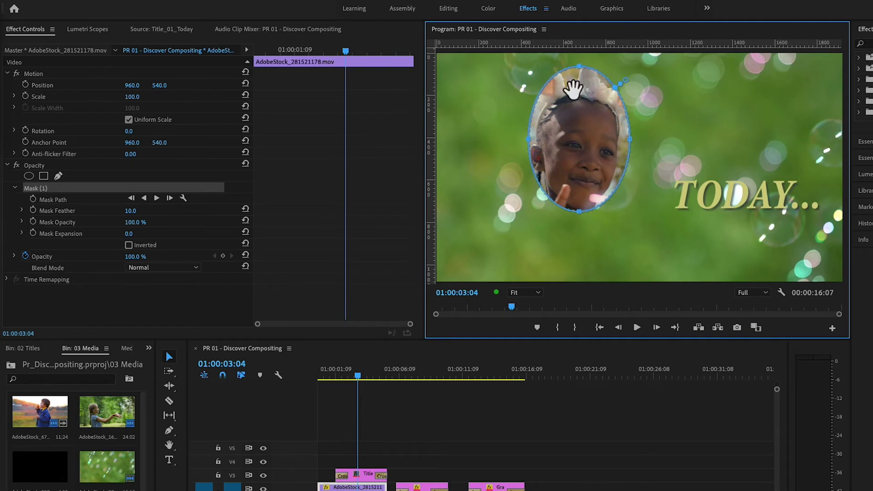
drag(577, 211, 576, 258)
drag(527, 160, 489, 160)
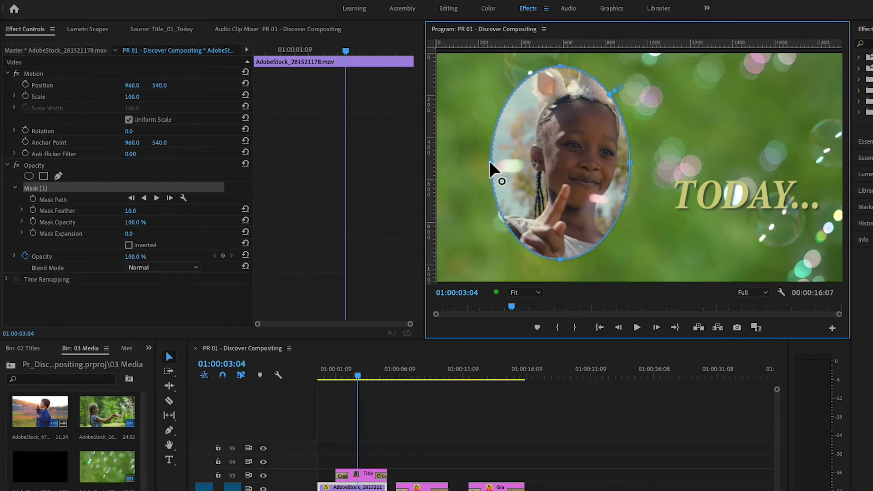
drag(580, 167, 662, 166)
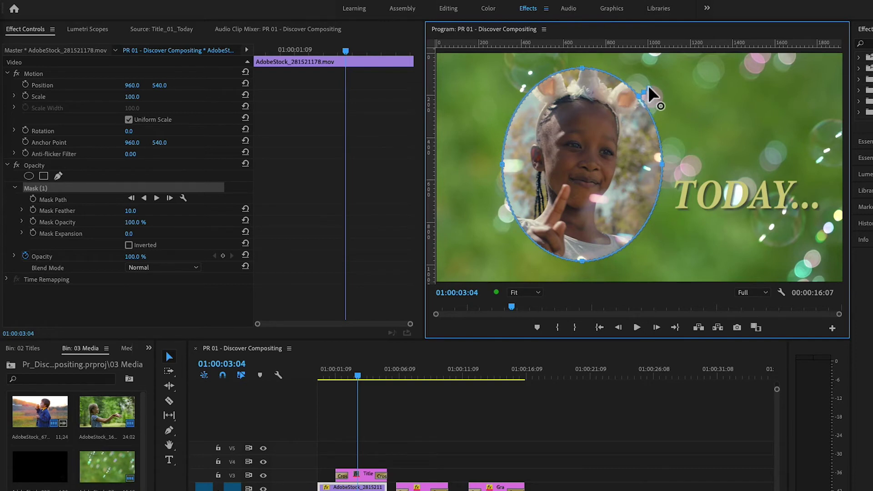
drag(648, 85, 668, 81)
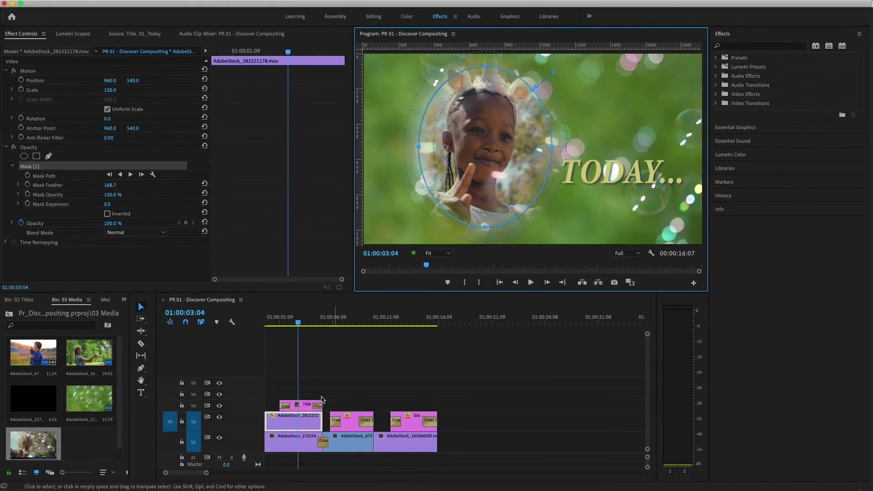
Add a default Cross Dissolve at the masked girl clip's V2 cut and play it back
right_click(323, 425)
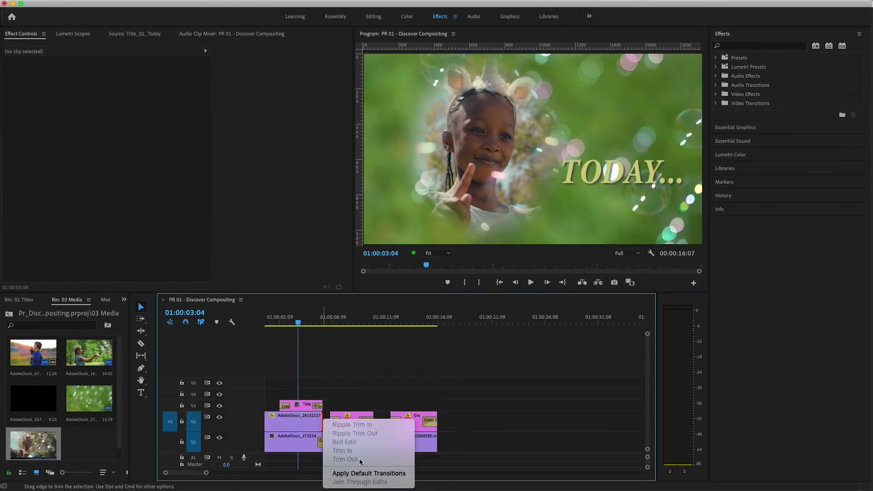
click(369, 473)
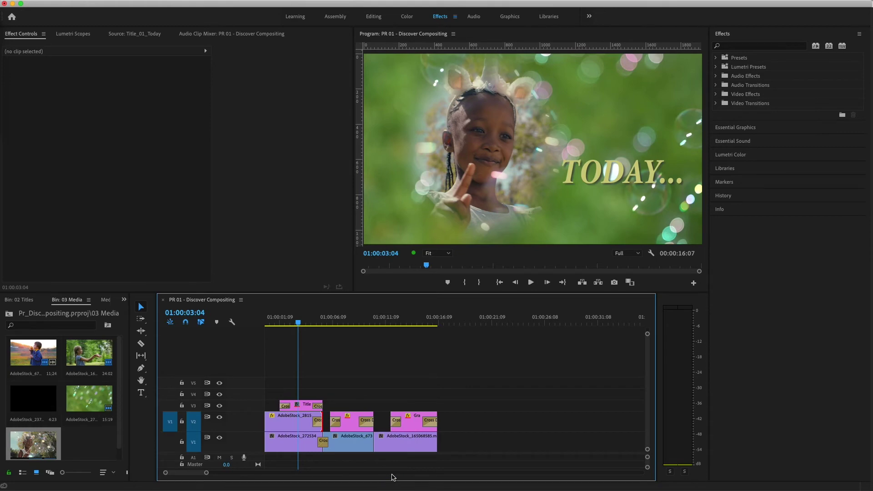
click(293, 423)
key(space)
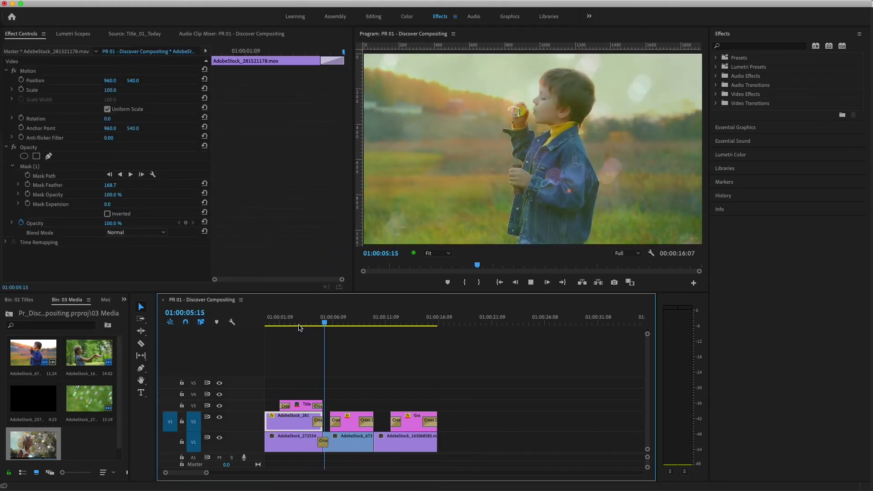
click(303, 326)
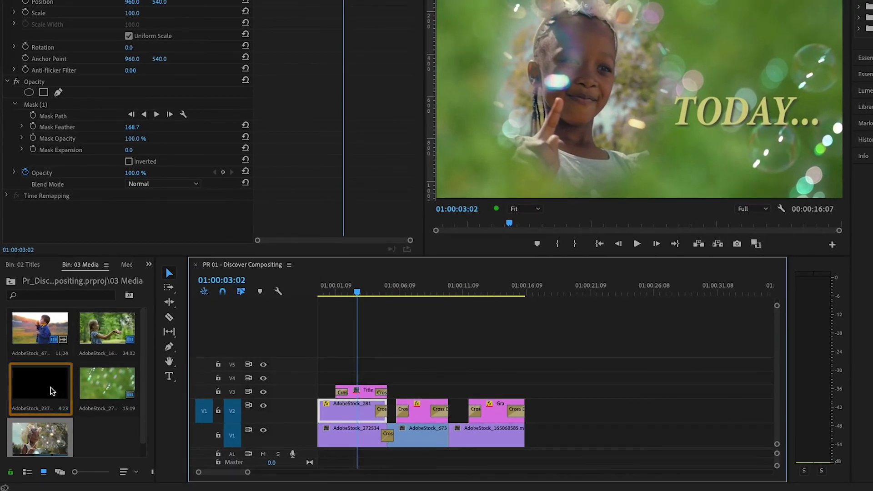
Place AdobeStock_237397671_alpha.png on V4 spanning the whole sequence, then play the composite from the start
click(50, 390)
double_click(50, 390)
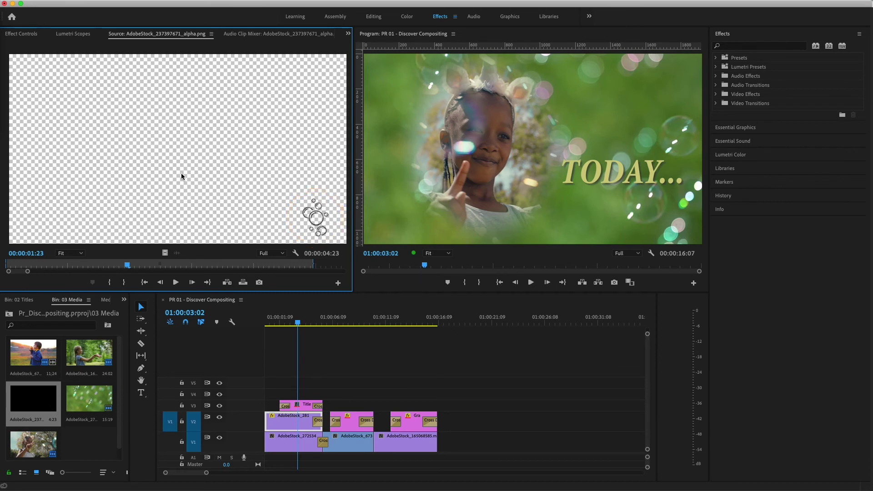
drag(181, 173, 432, 392)
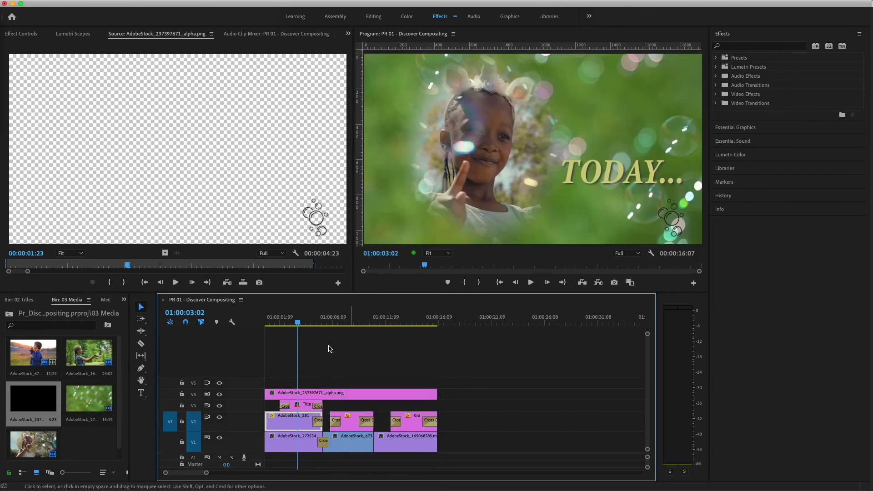
click(267, 323)
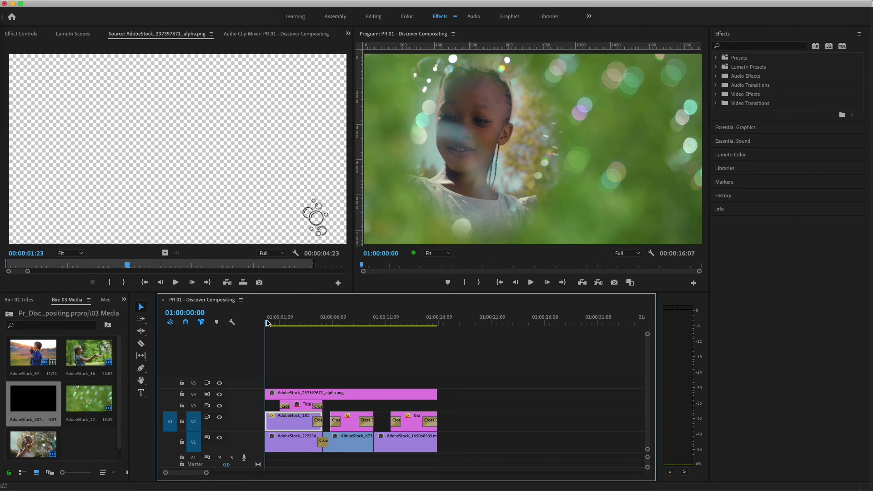
key(space)
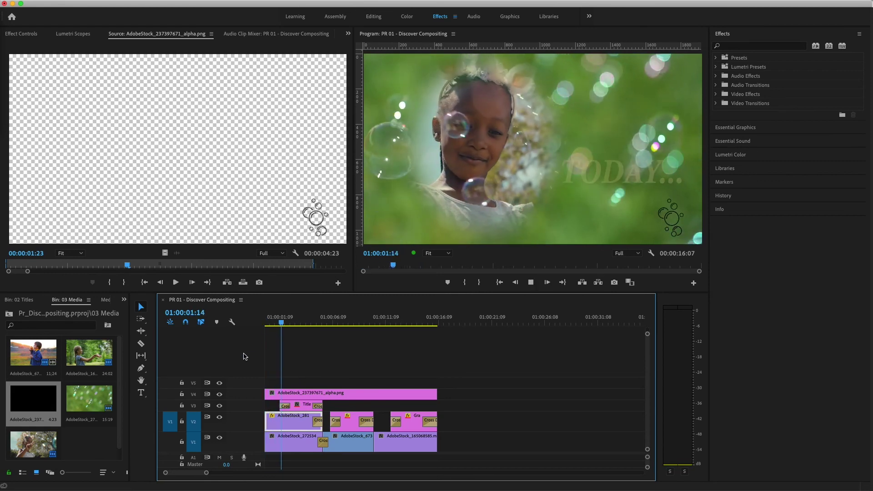